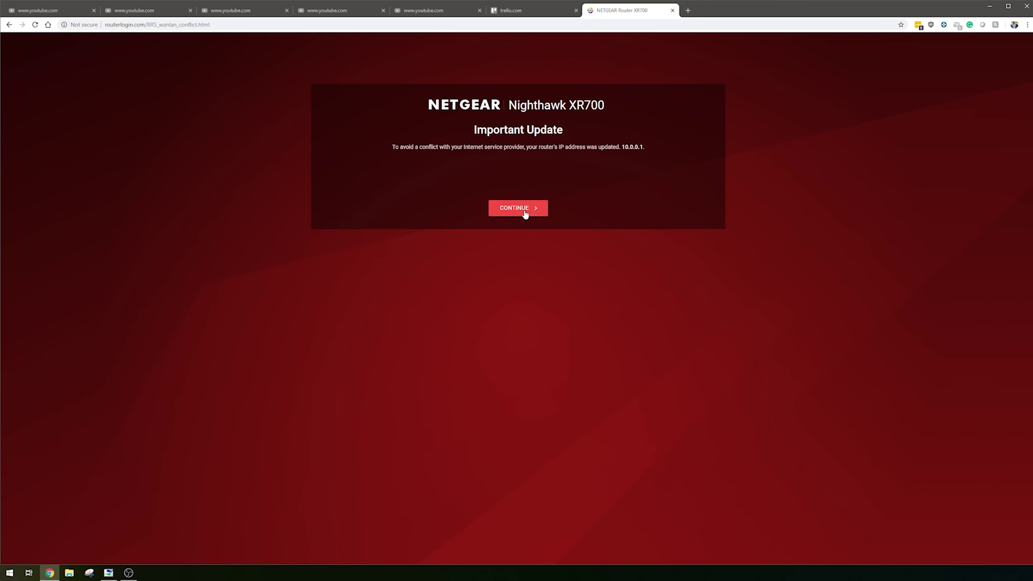
- Accept the NETGEAR terms, keep the 1 Gbps Internet Port as WAN, and run the speed check
click(513, 205)
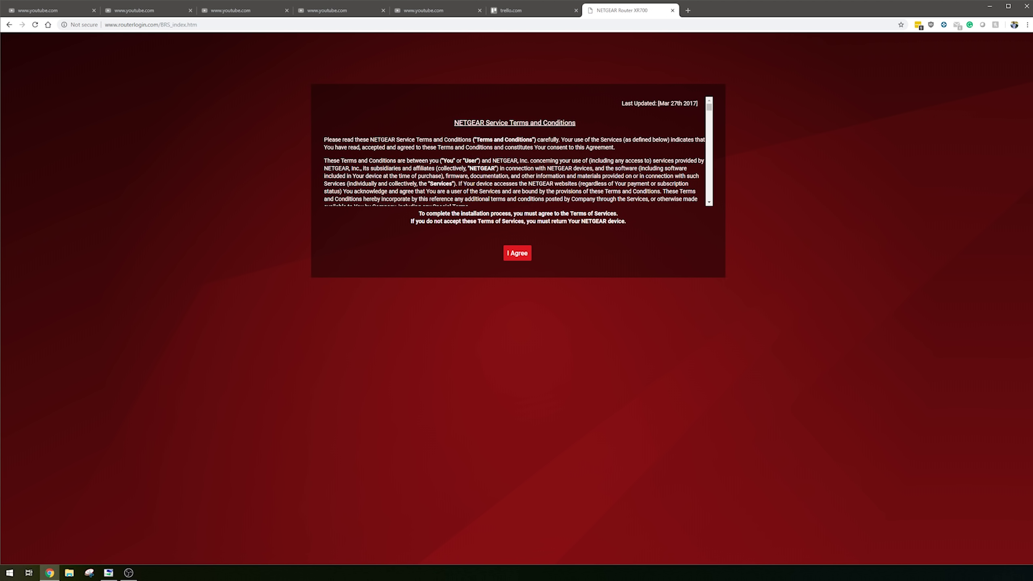
click(515, 253)
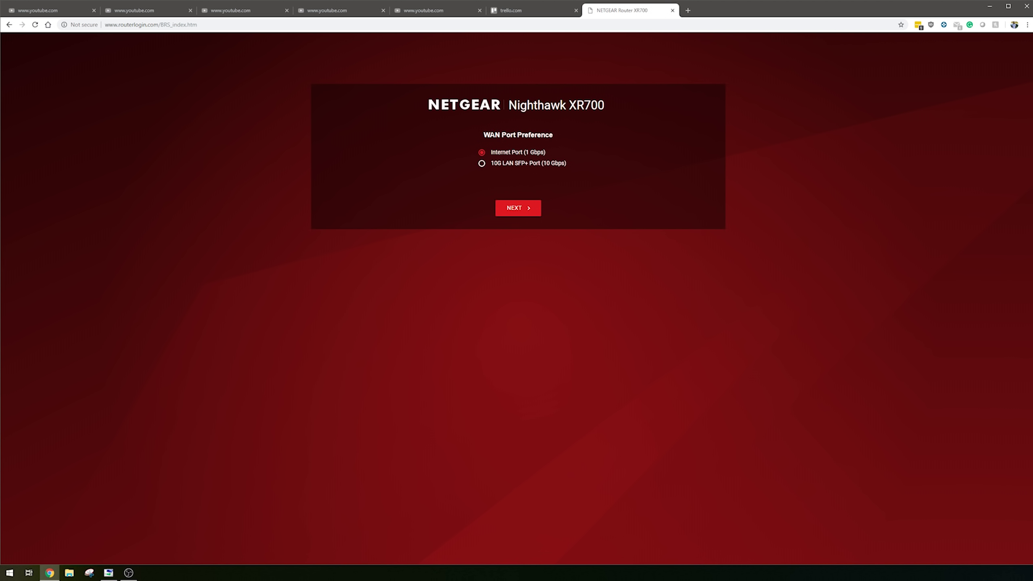
click(517, 207)
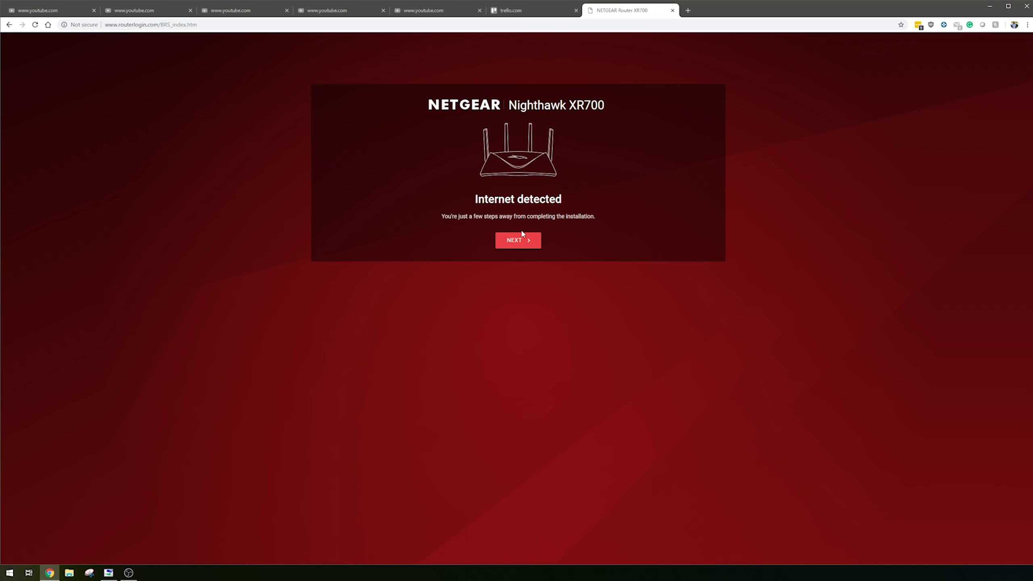
click(523, 241)
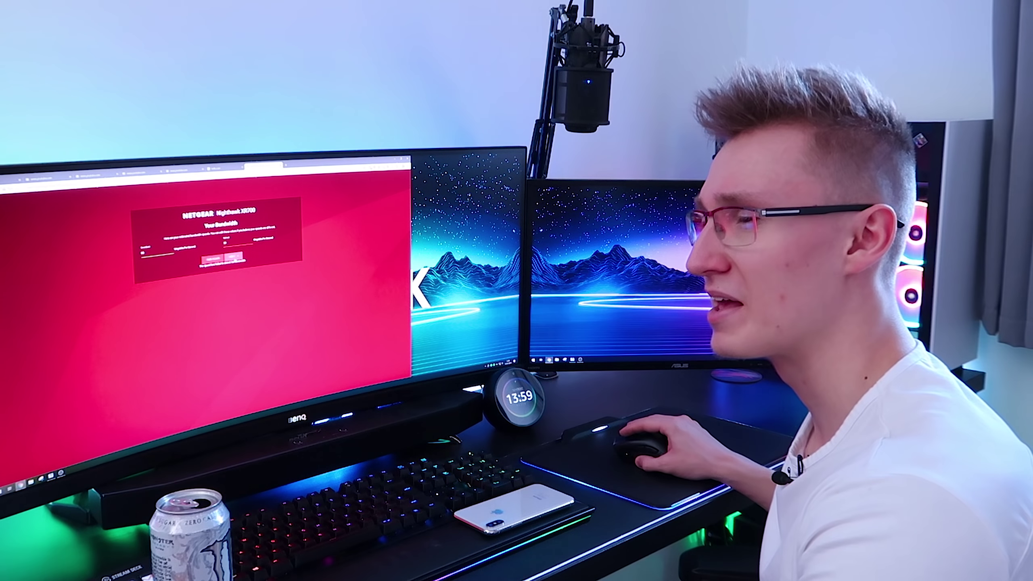
- Accept the 74.40 Mbps bandwidth estimate, keep the NETGEAR36 WiFi settings, and install the new firmware
click(236, 258)
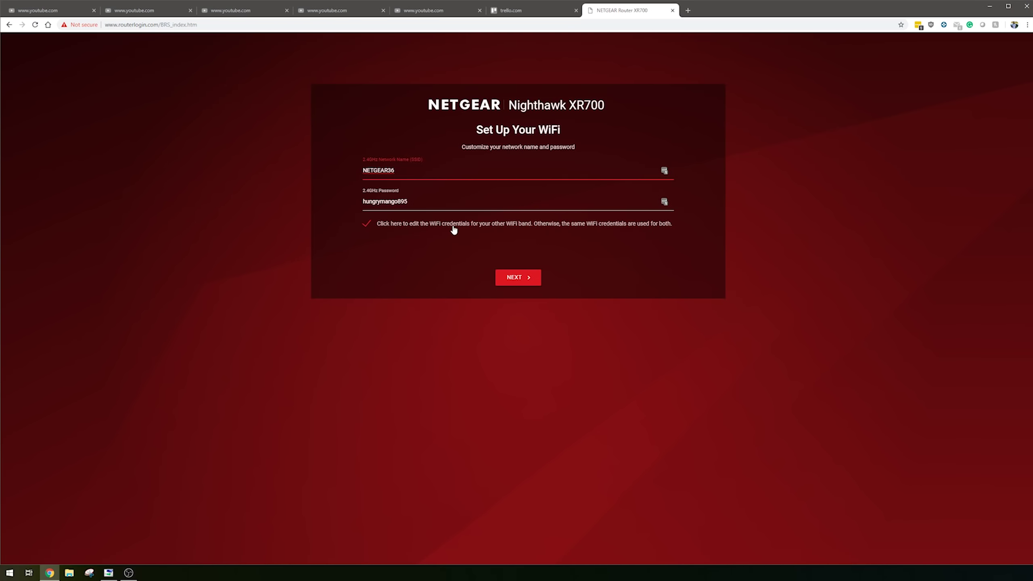
click(519, 282)
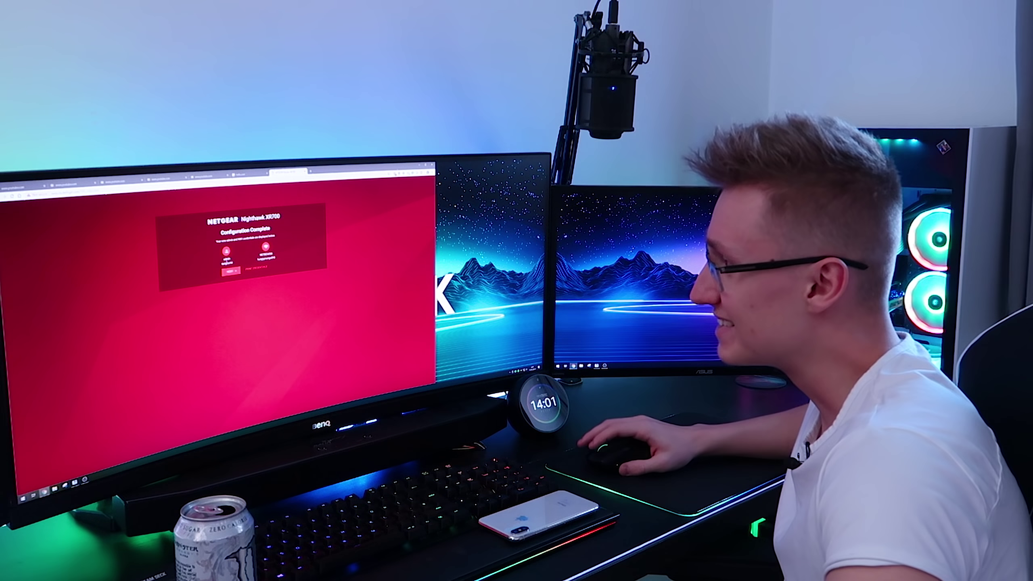
click(231, 271)
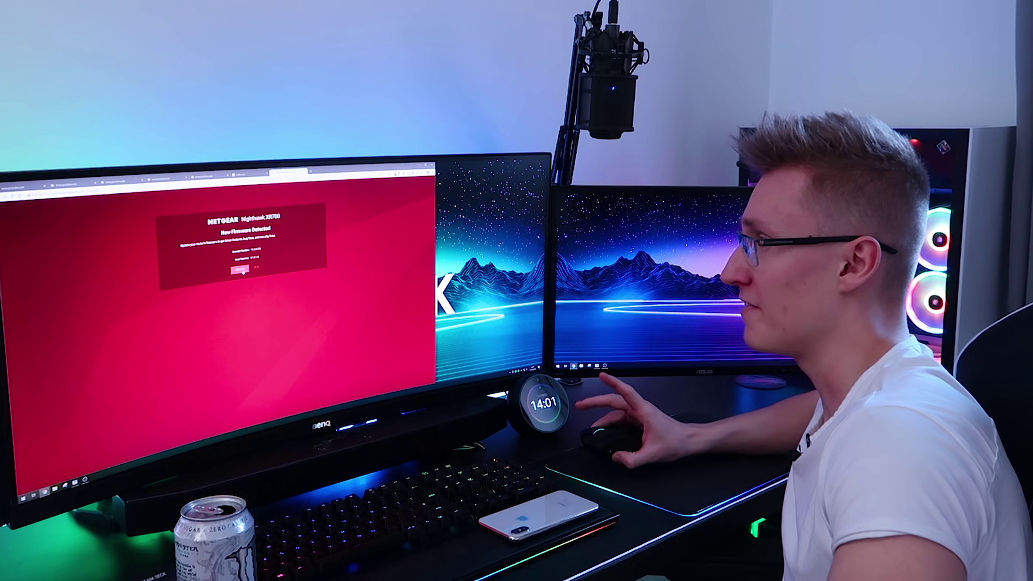
click(241, 270)
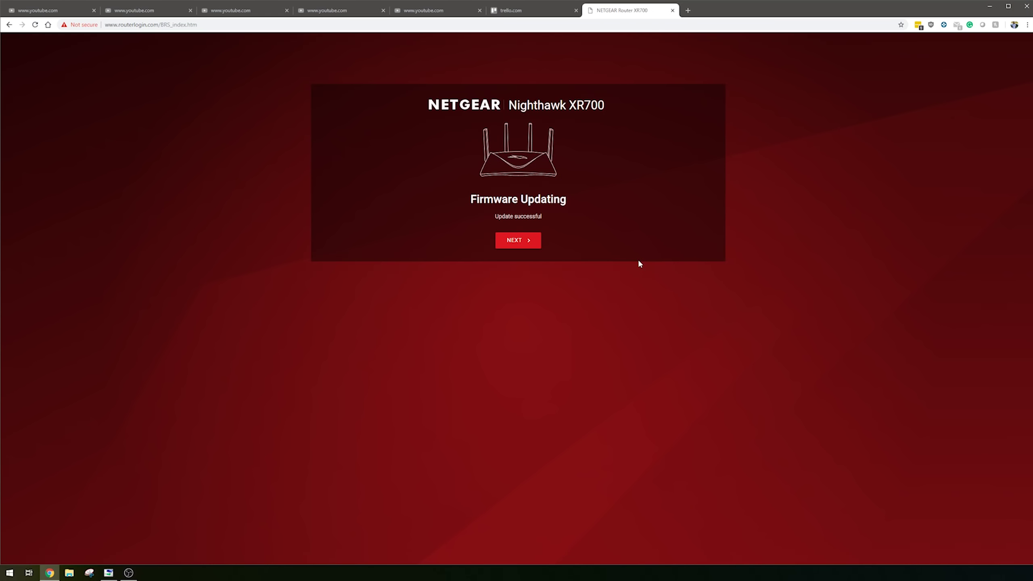
- Sign in to DumaOS with the admin credentials and close the Welcome to DumaOS tour
text(admin)
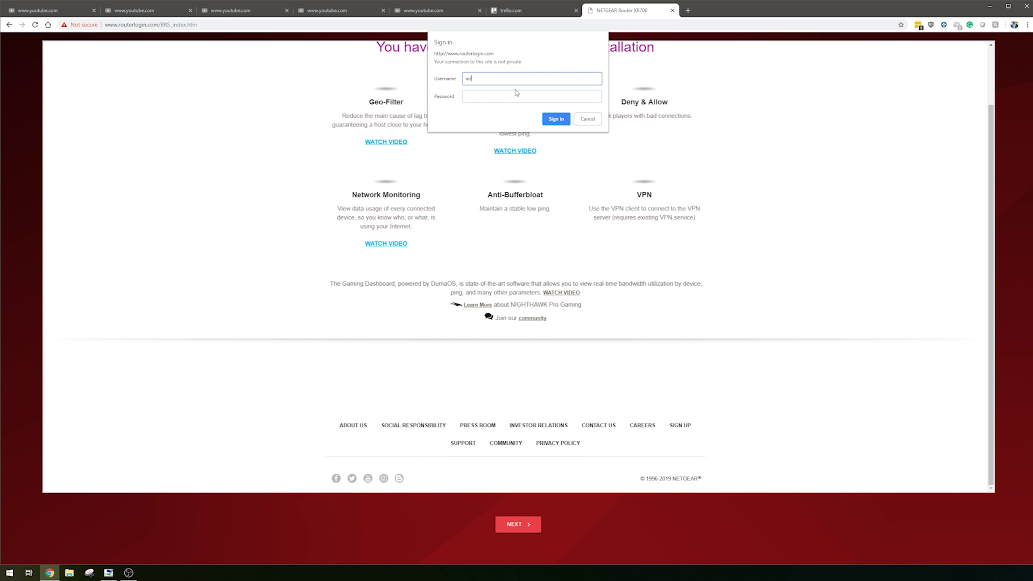
click(516, 93)
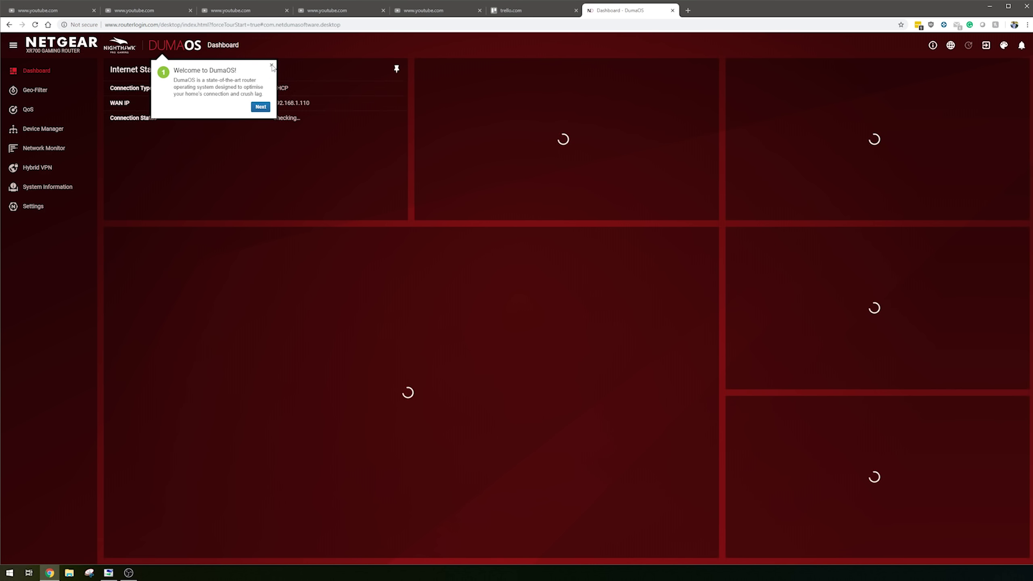
click(272, 65)
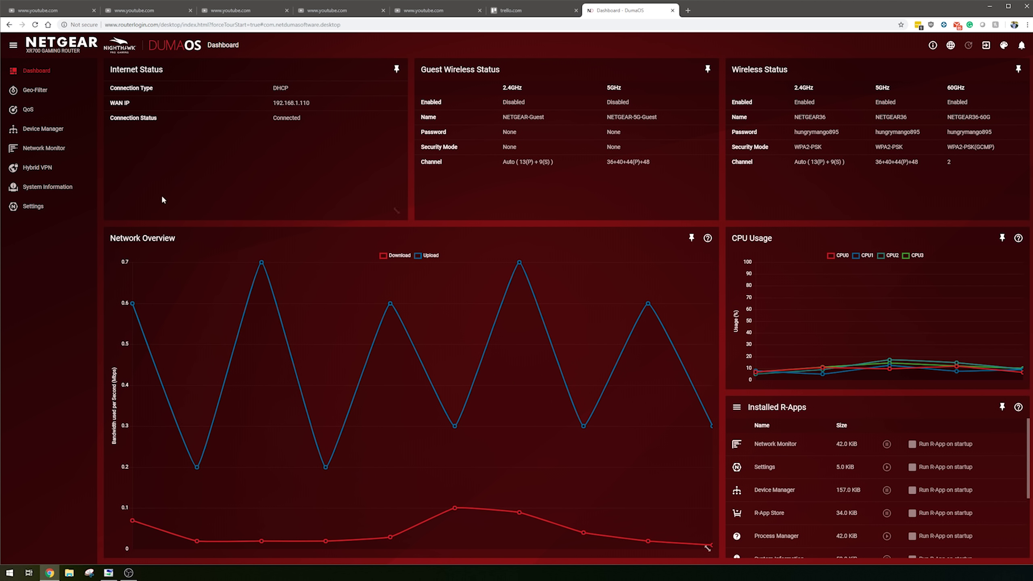
- On the Geo-Filter page, reduce the Set Distance slider from 2000 km to 1218 km
click(65, 91)
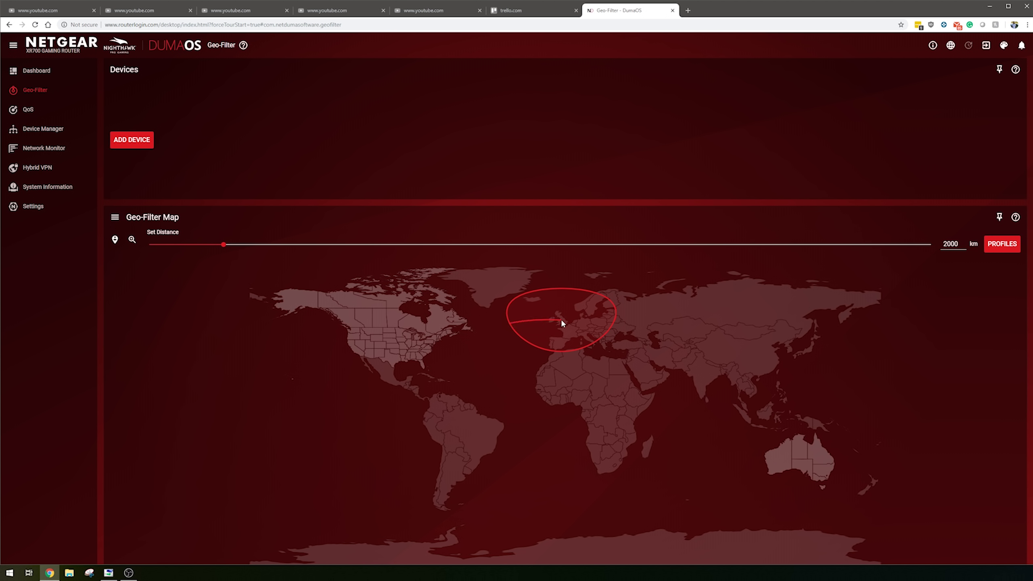
drag(222, 244, 194, 244)
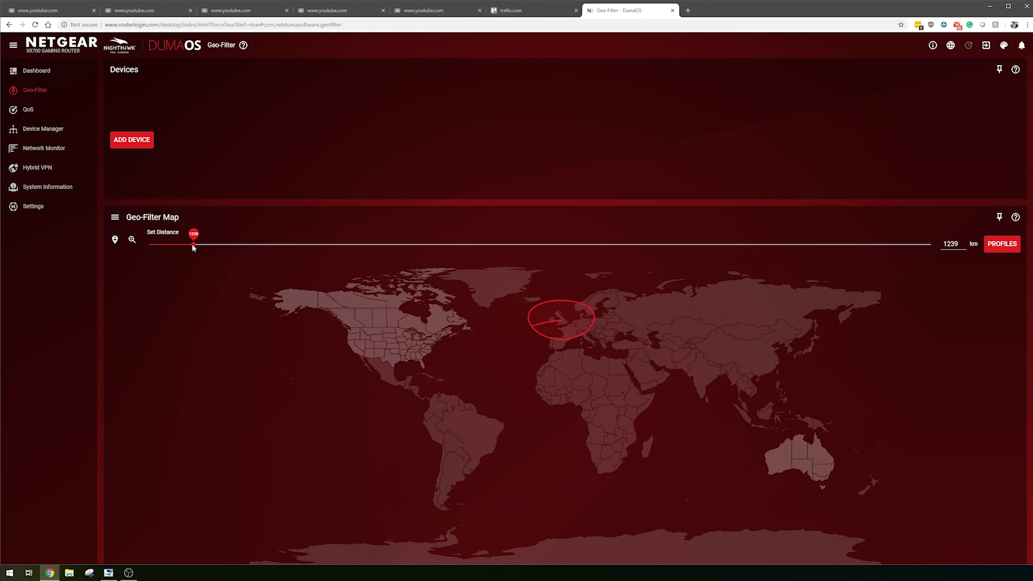
drag(193, 246, 192, 245)
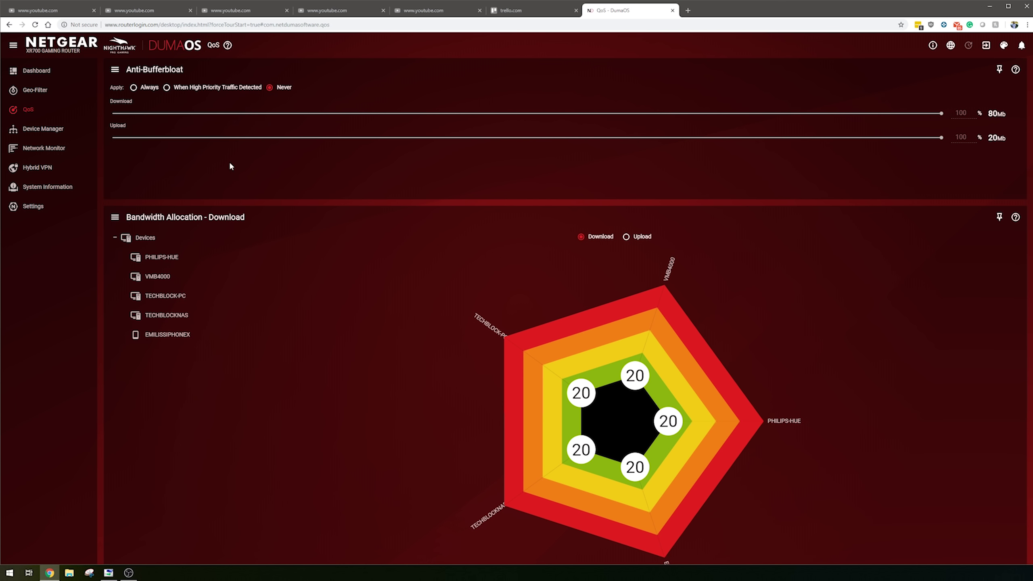
- Scroll through the QoS page to review upload bandwidth allocation and Traffic Prioritization
scroll(298, 176, down, 5)
scroll(302, 183, down, 1)
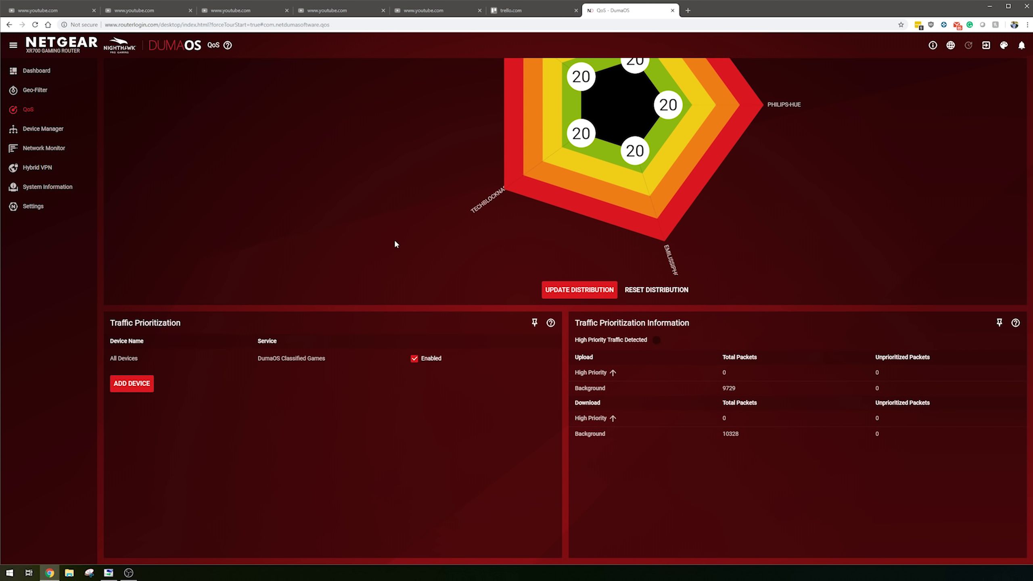
scroll(394, 242, up, 4)
scroll(407, 240, up, 3)
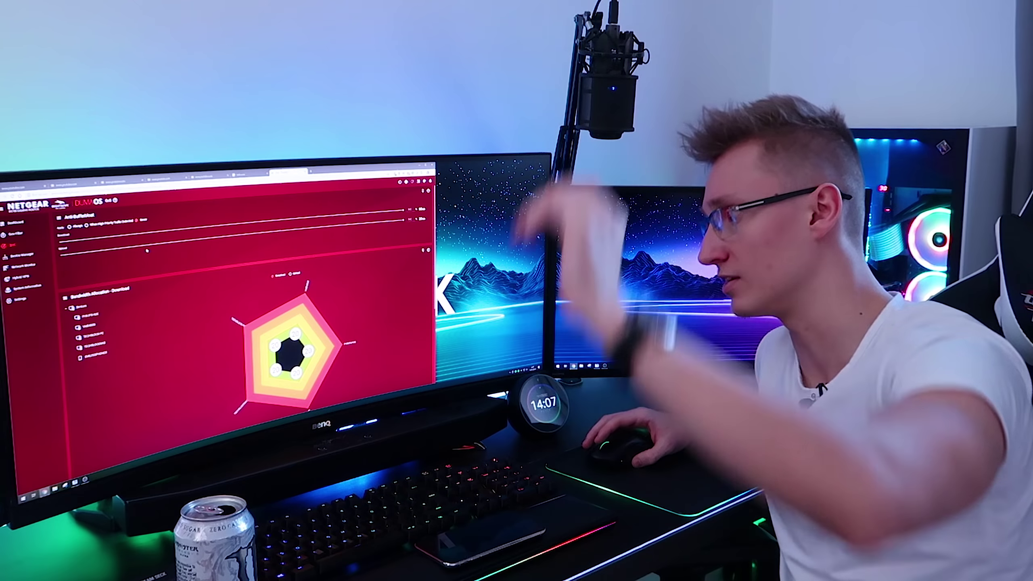
scroll(147, 251, down, 3)
scroll(154, 268, up, 2)
scroll(158, 280, down, 3)
scroll(163, 290, up, 3)
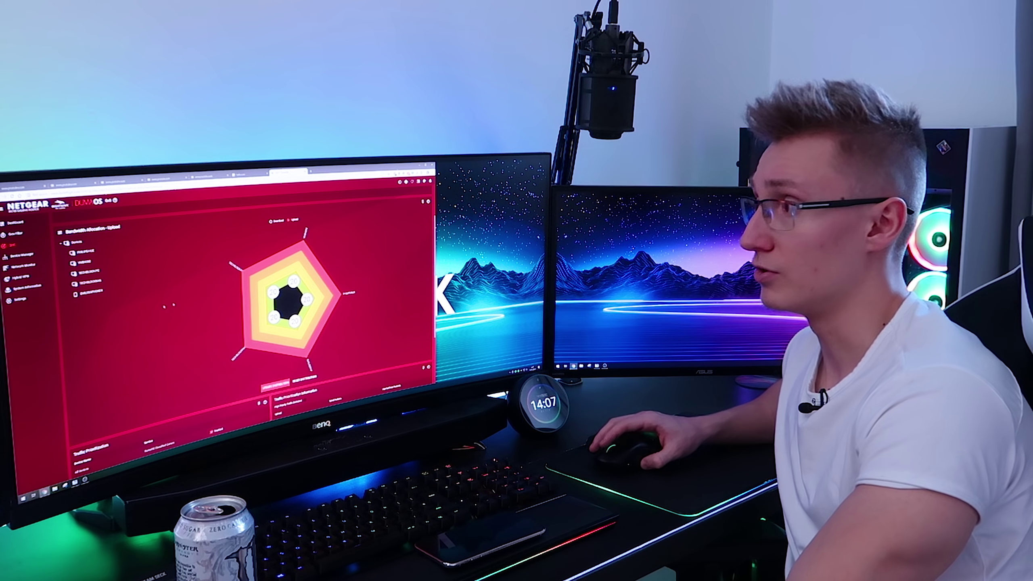
scroll(198, 292, down, 5)
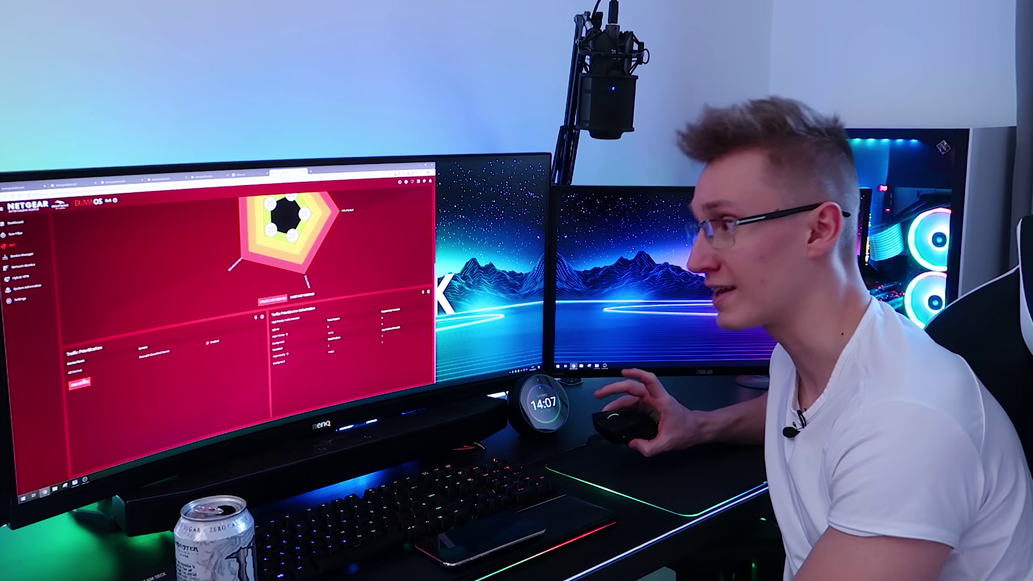
- Prioritise Battlefield traffic for TECHBLOCK-PC, then go to the Device Manager network map
click(80, 383)
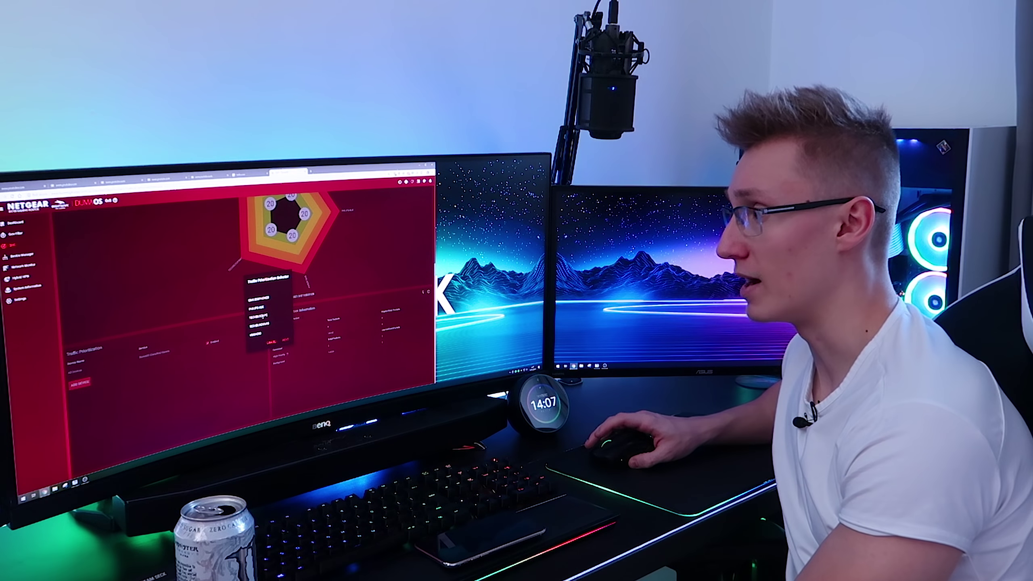
click(285, 340)
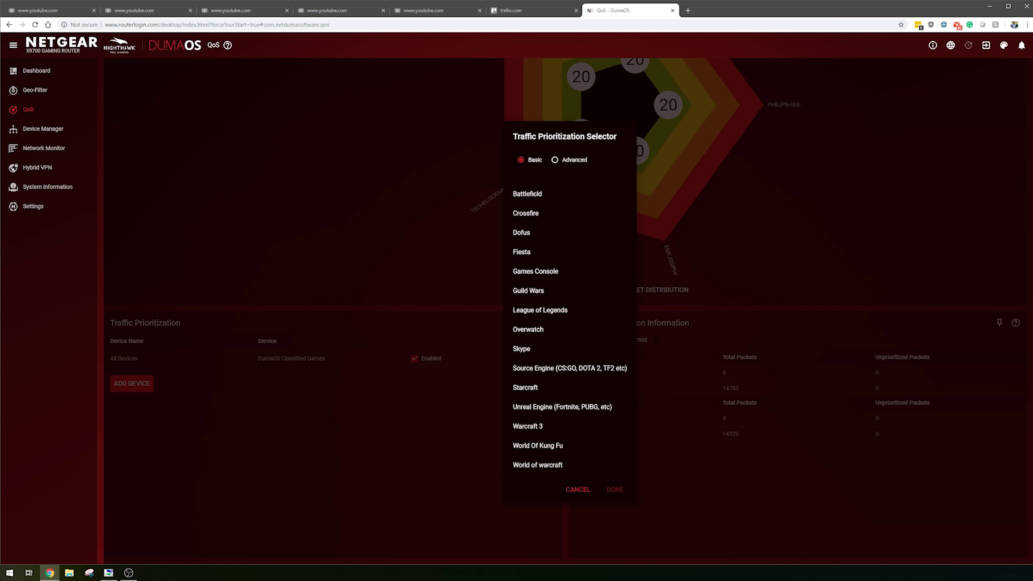
click(529, 193)
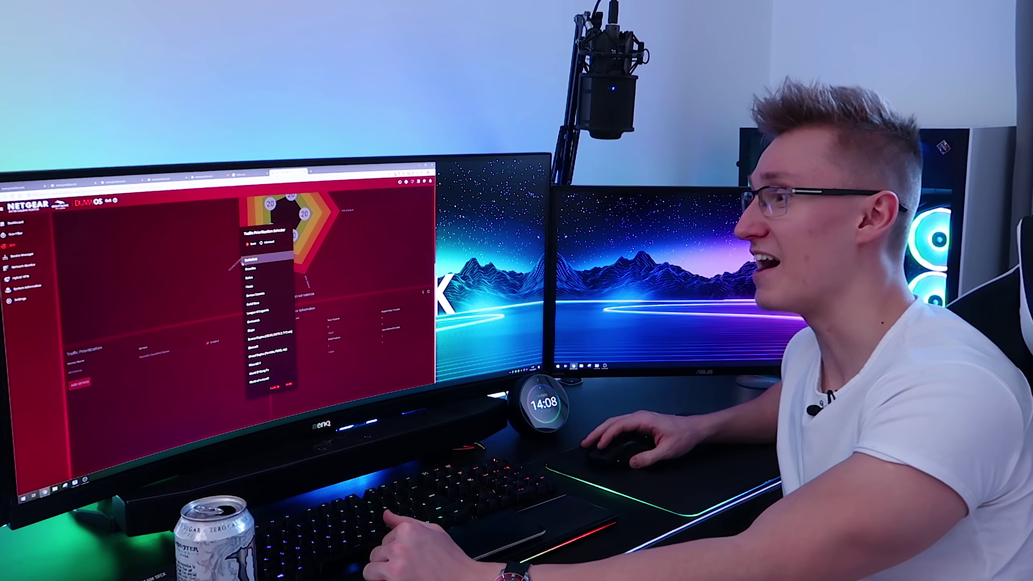
click(289, 384)
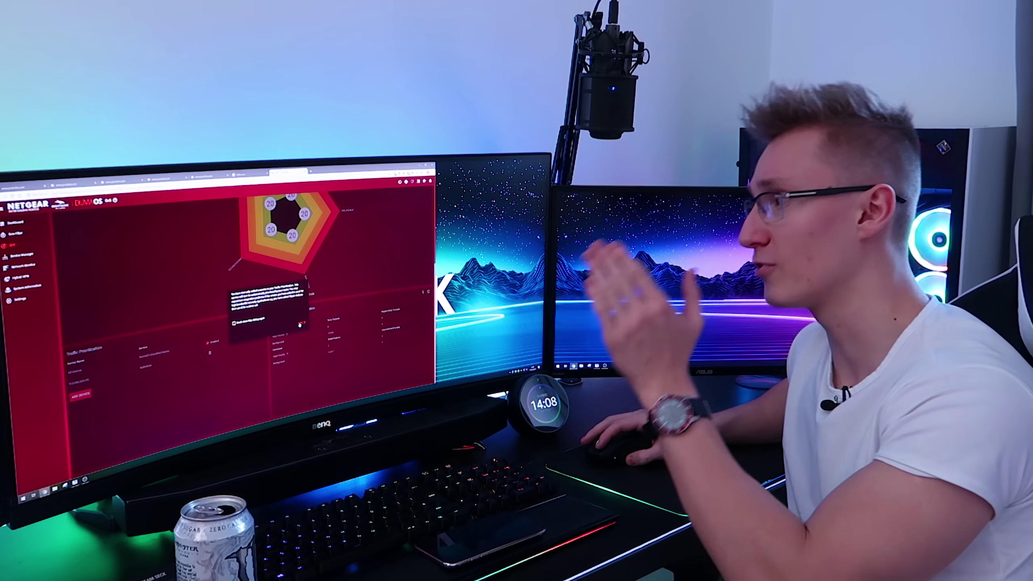
click(301, 323)
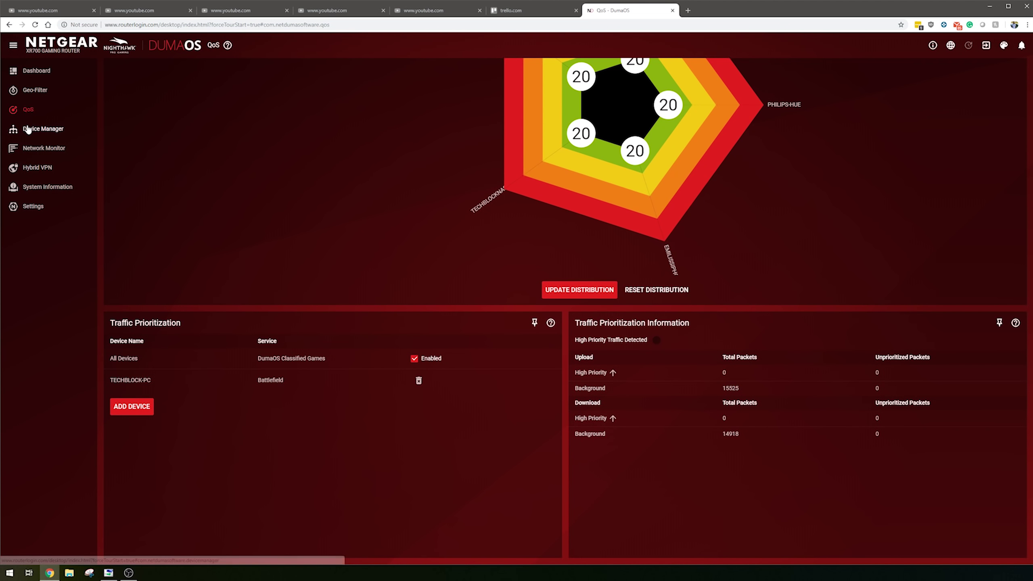
click(27, 125)
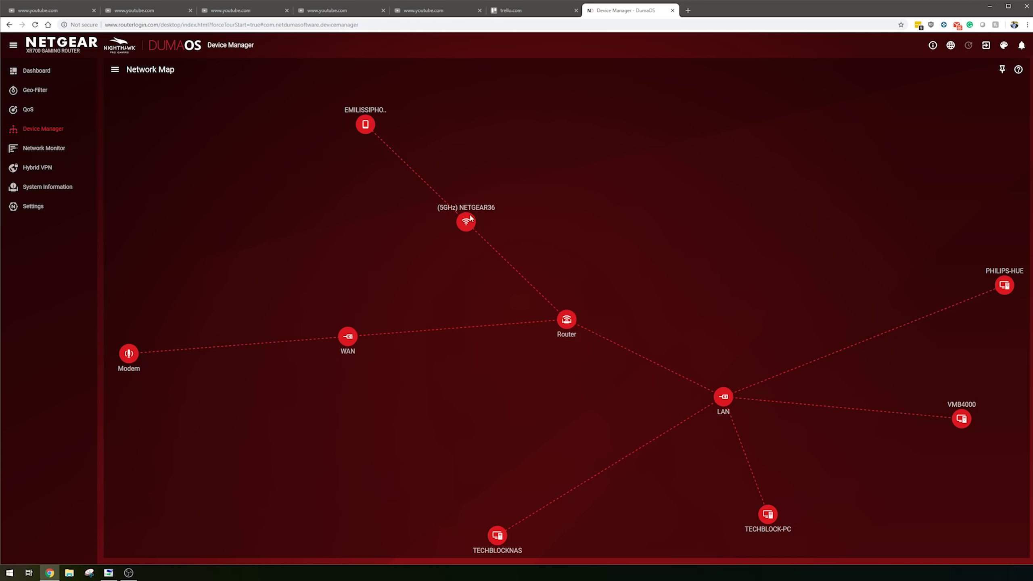
- Leave the device map for Network Monitor's live per-device download and upload graphs
click(507, 214)
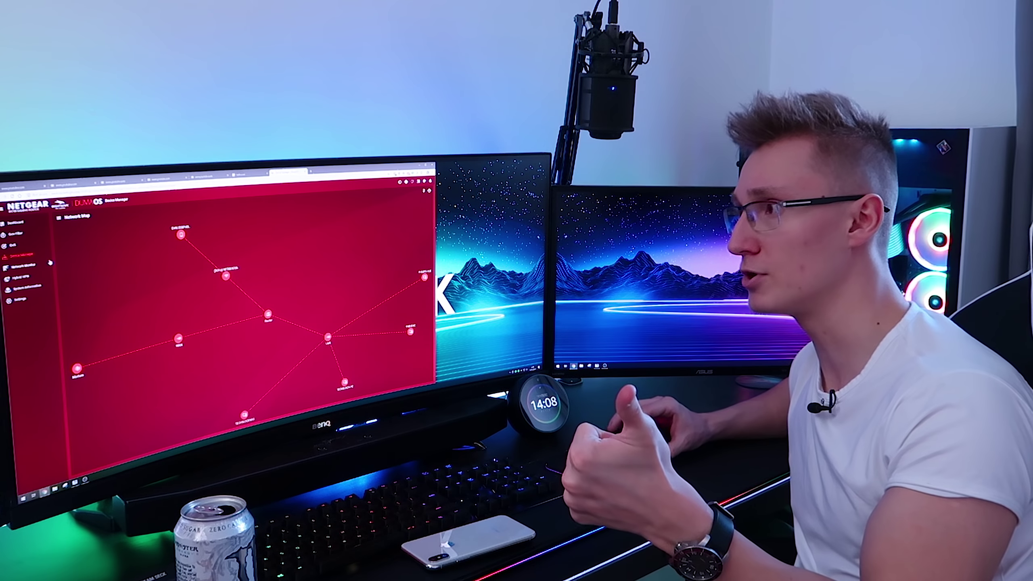
click(43, 148)
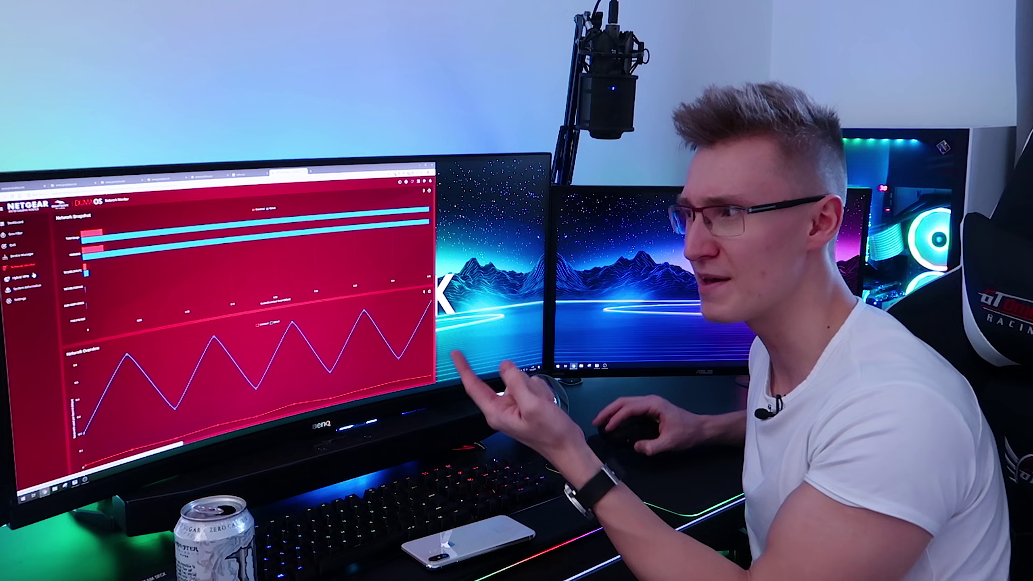
- Look at Hybrid VPN's device selector without changes, then view System Information
click(37, 167)
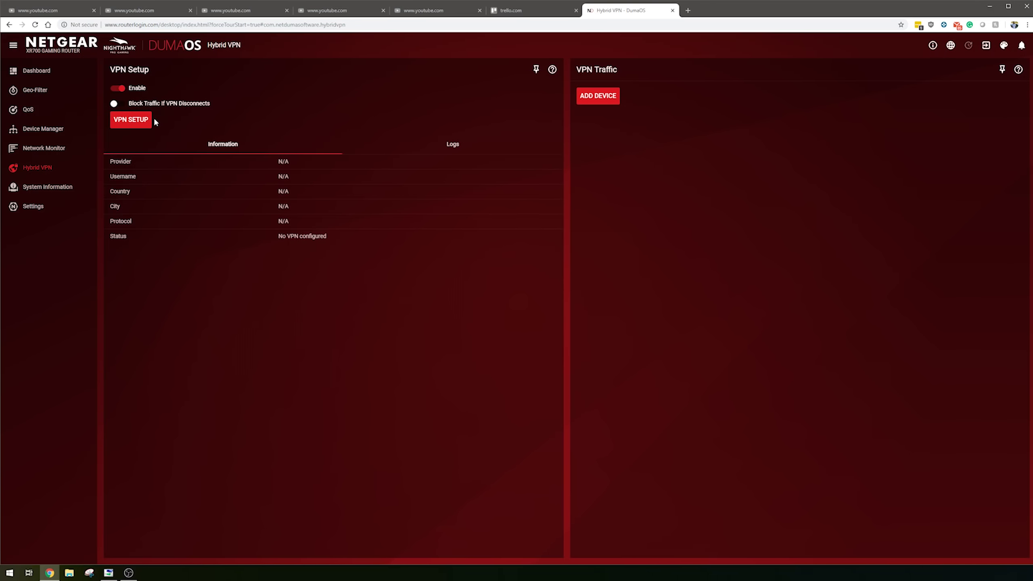
click(592, 97)
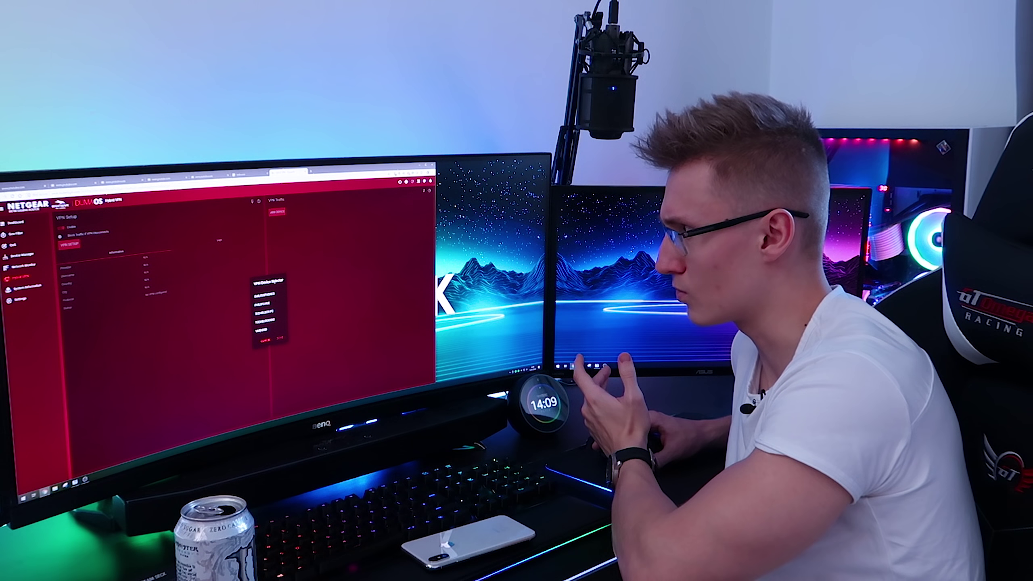
click(280, 338)
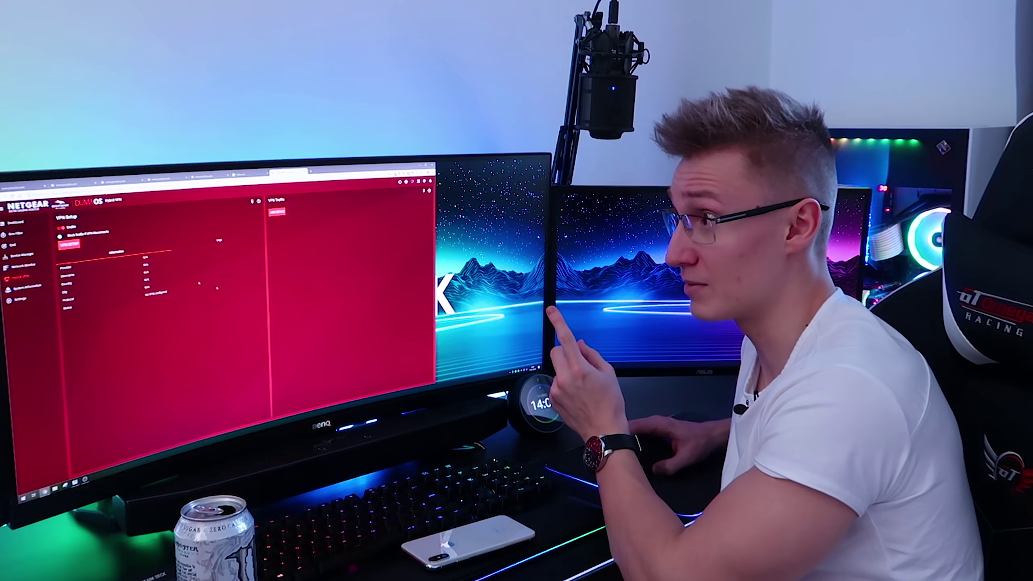
click(31, 286)
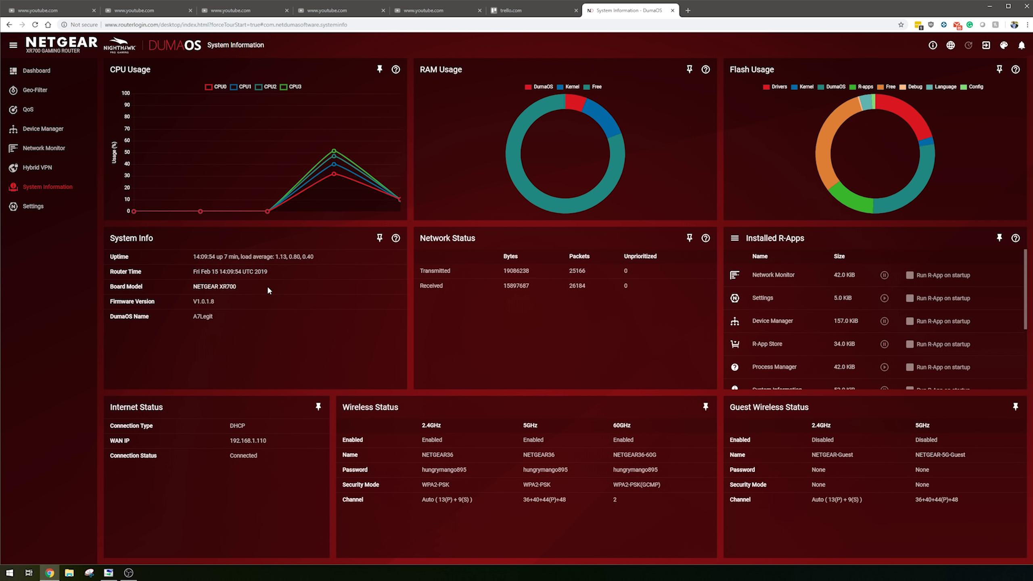
- Dismiss a stray browser context menu and go to the Settings page's Setup Wizard section
right_click(624, 320)
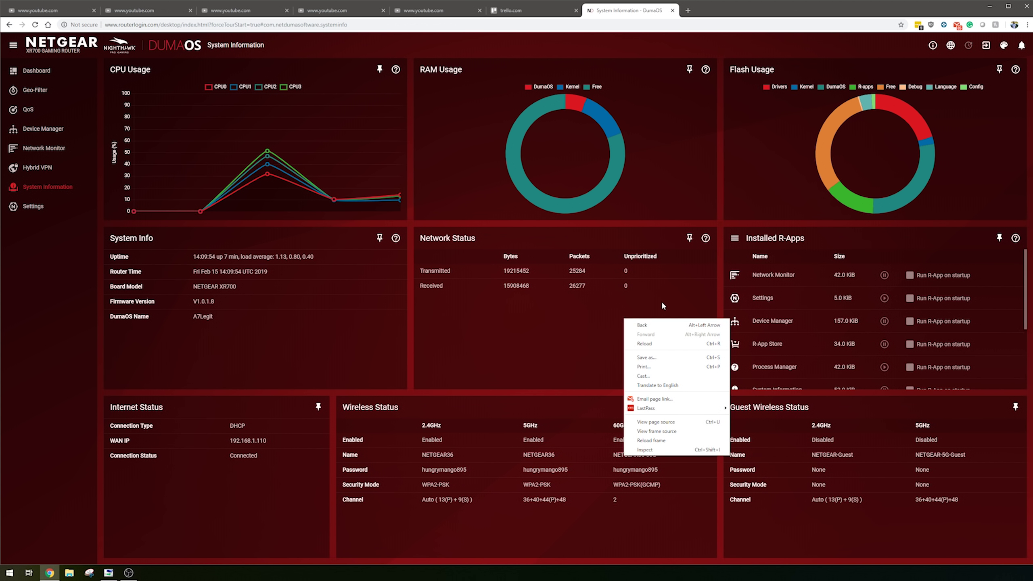
click(651, 302)
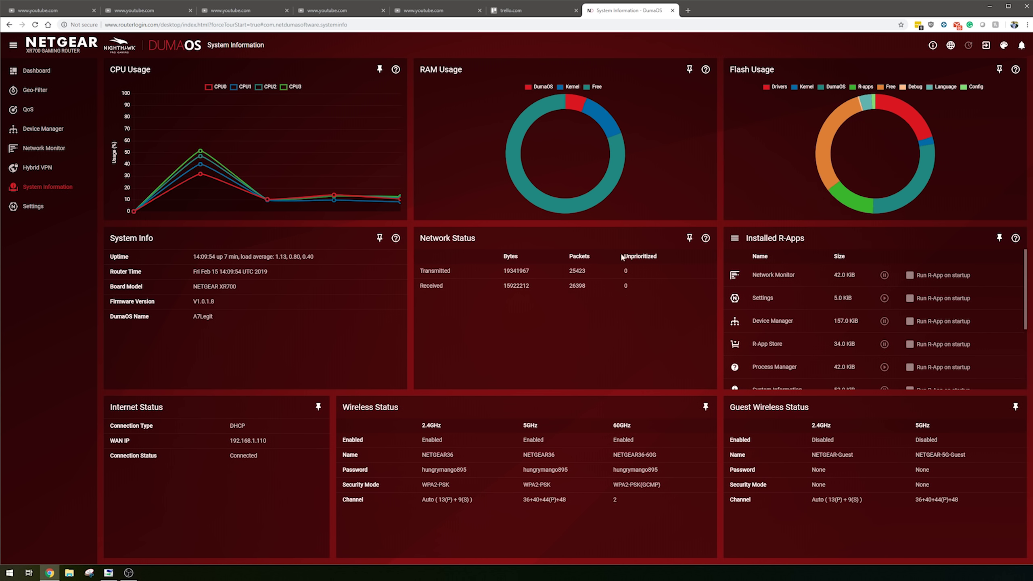
mouse_move(529, 113)
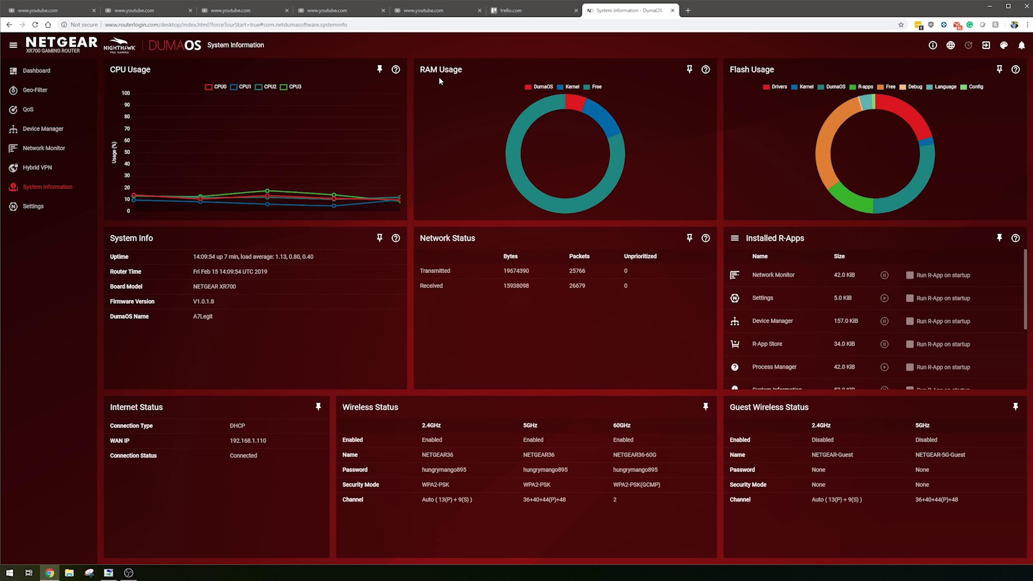
click(33, 206)
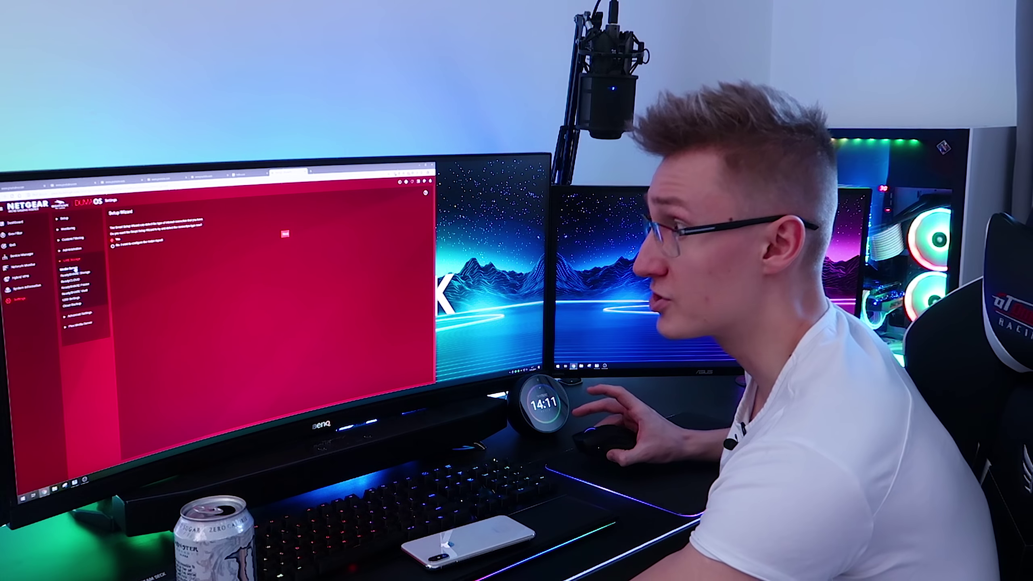
- Browse Media Server, ReadyCLOUD, ReadySHARE Storage and USB Settings, ending on Plex Media Server
click(75, 270)
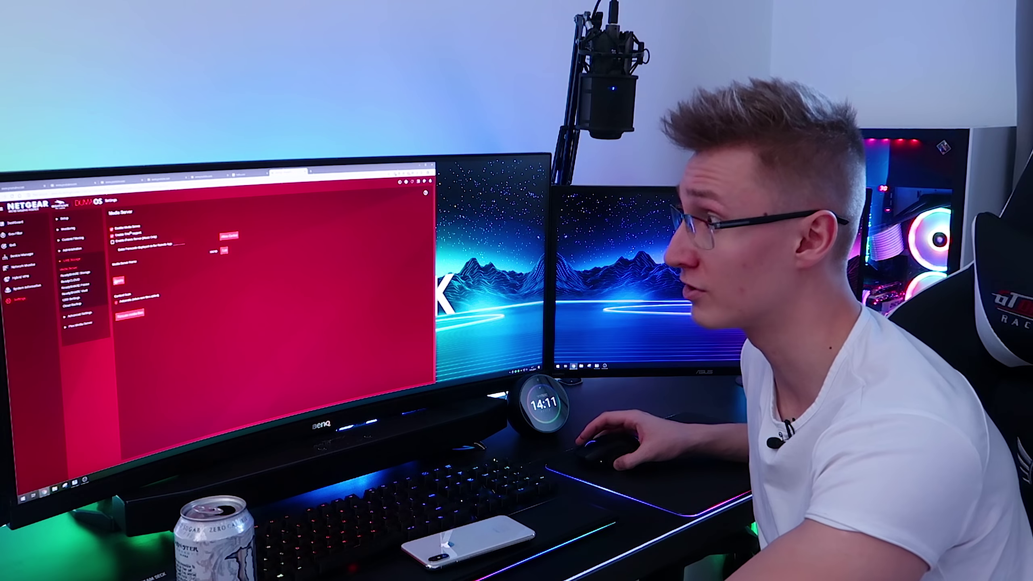
click(83, 281)
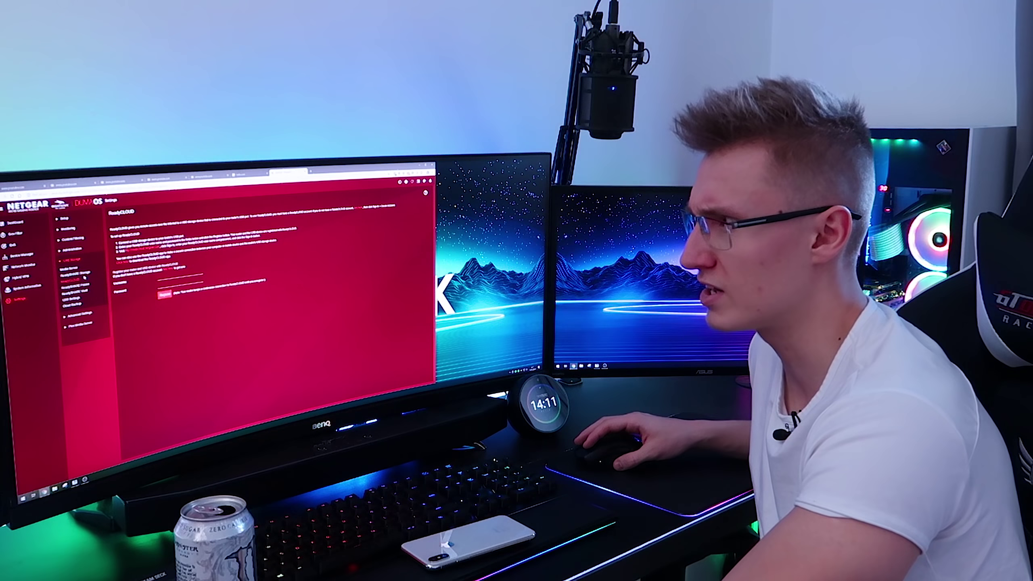
click(84, 274)
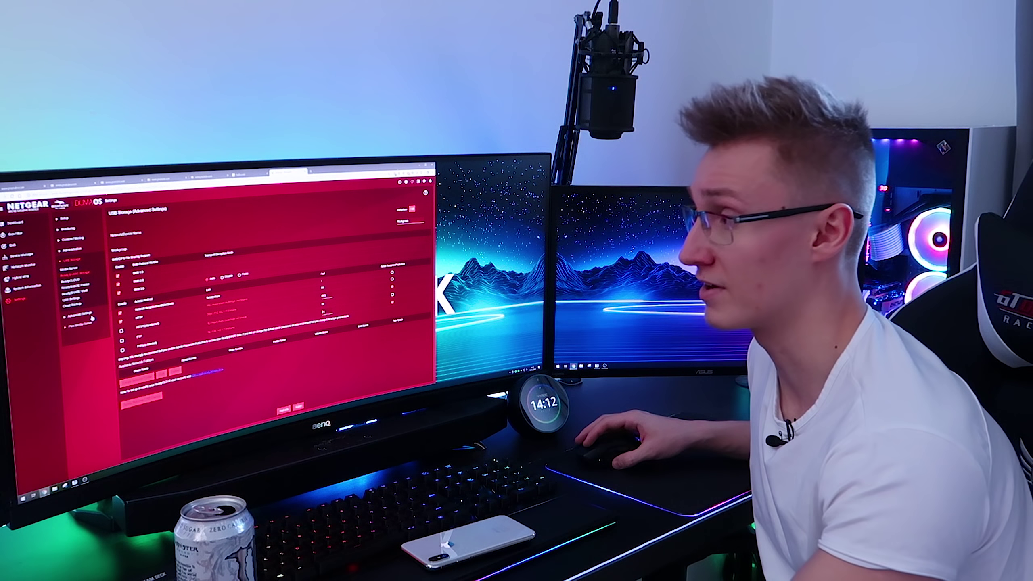
click(71, 299)
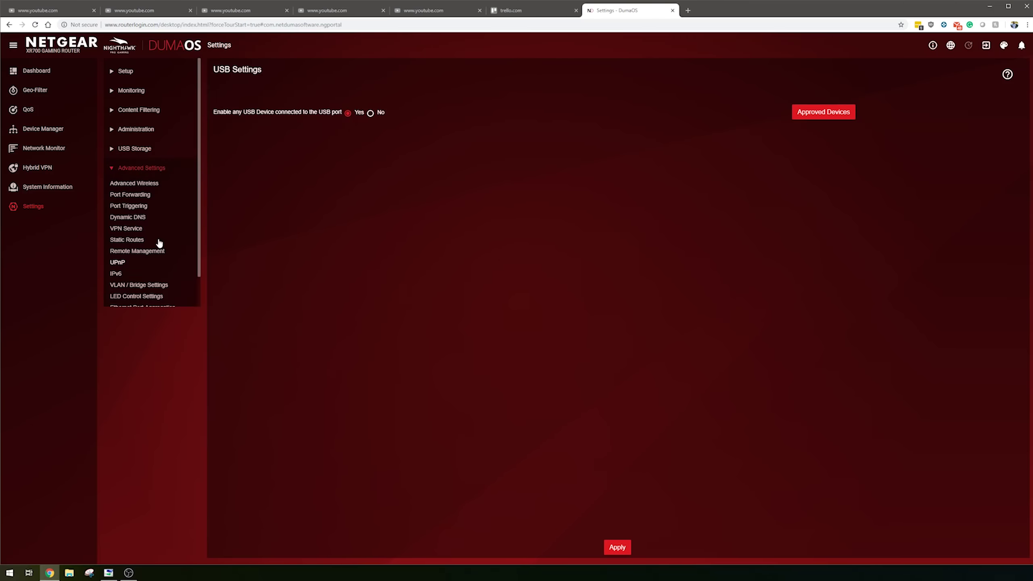
scroll(165, 255, down, 1)
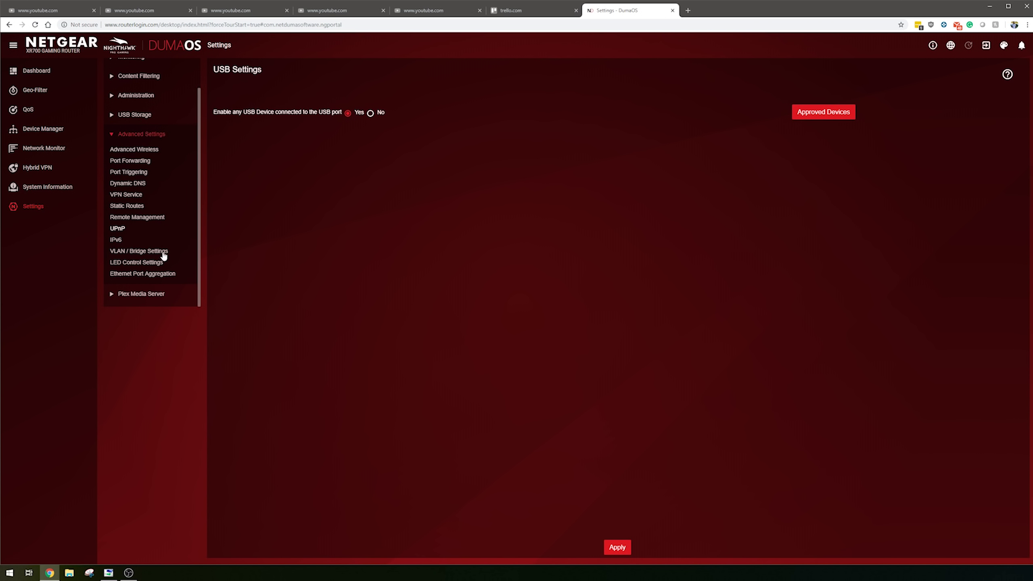
click(137, 296)
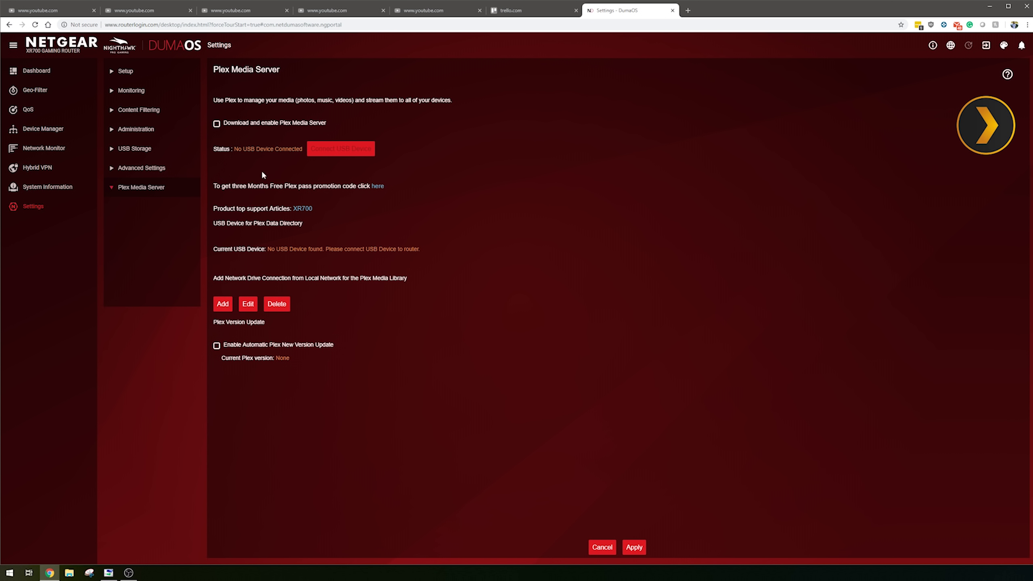